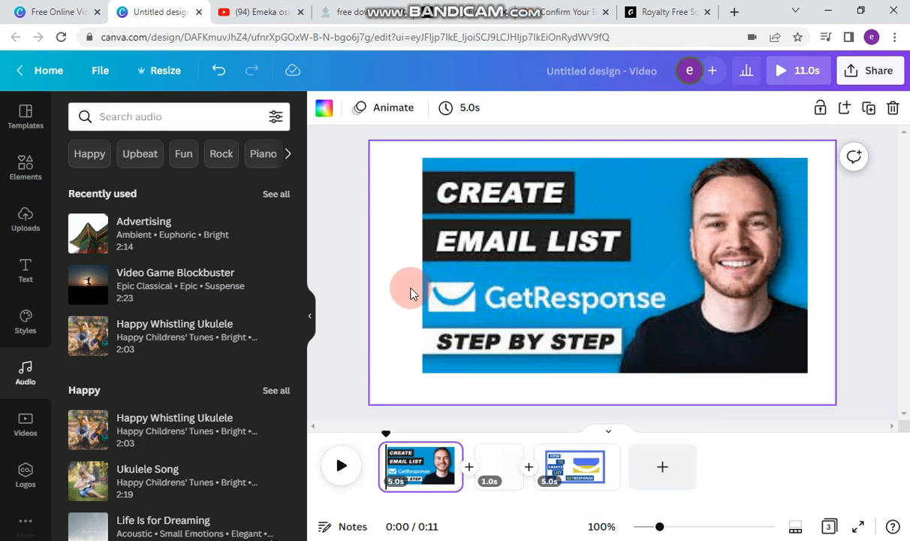
Step: Upload the audio file ES_Whoosh Flange 6 - SFX Producer from the Downloads folder and preview it among the uploaded audio
left_click(25, 219)
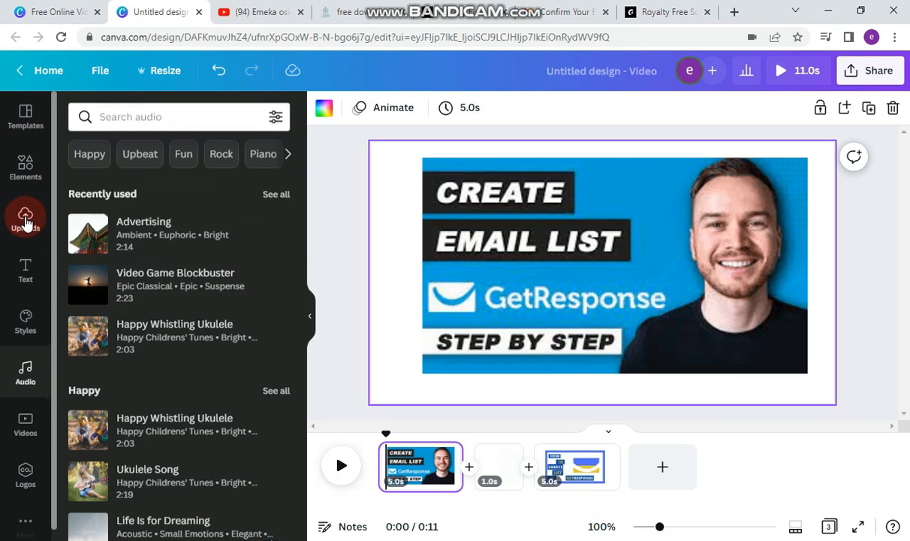
left_click(106, 221)
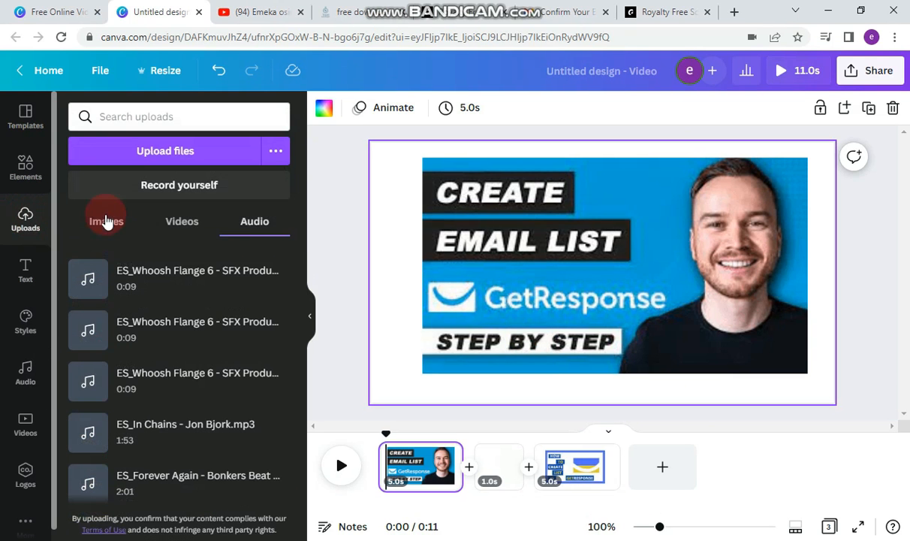
left_click(264, 232)
left_click(108, 235)
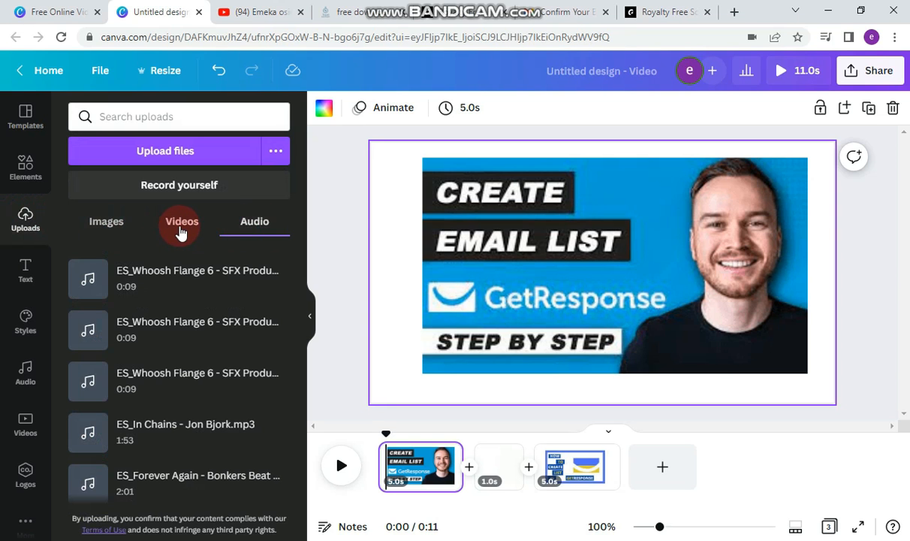
left_click(284, 228)
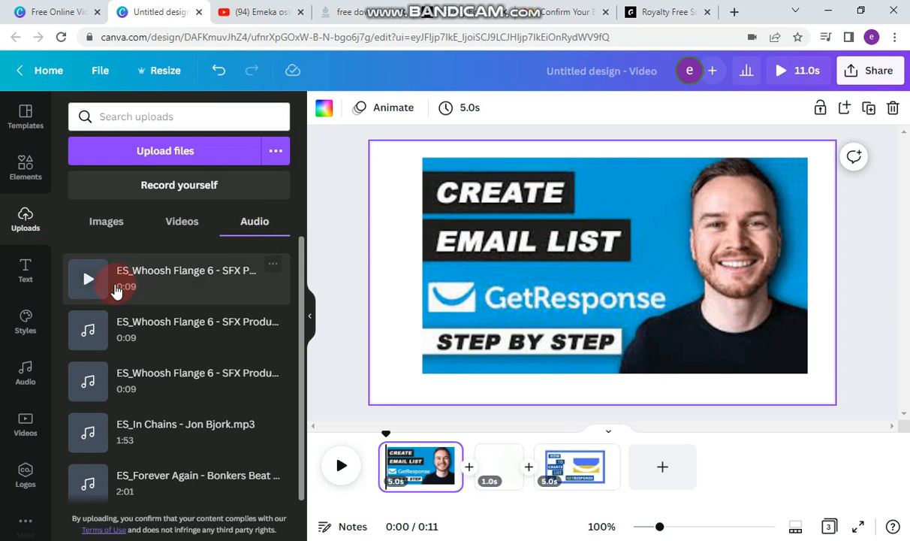
left_click(247, 272)
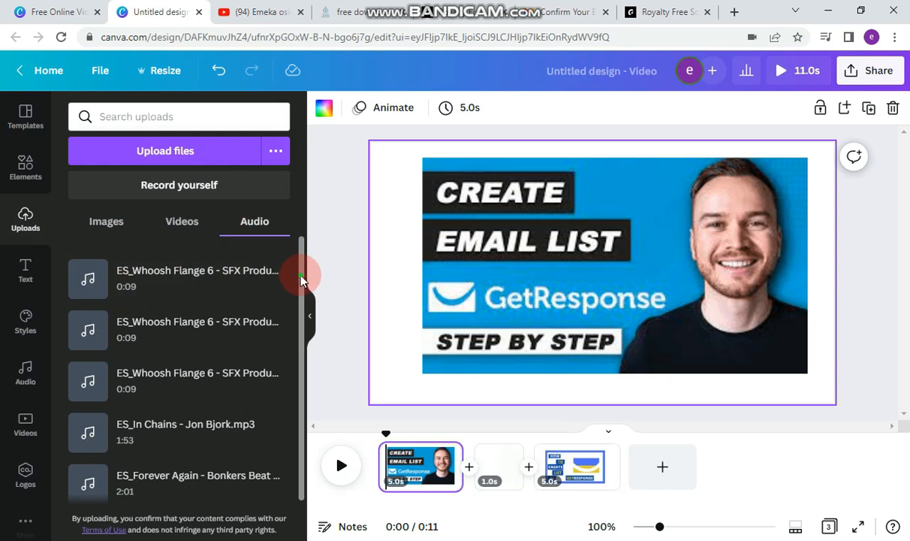
left_click_drag(300, 278, 304, 248)
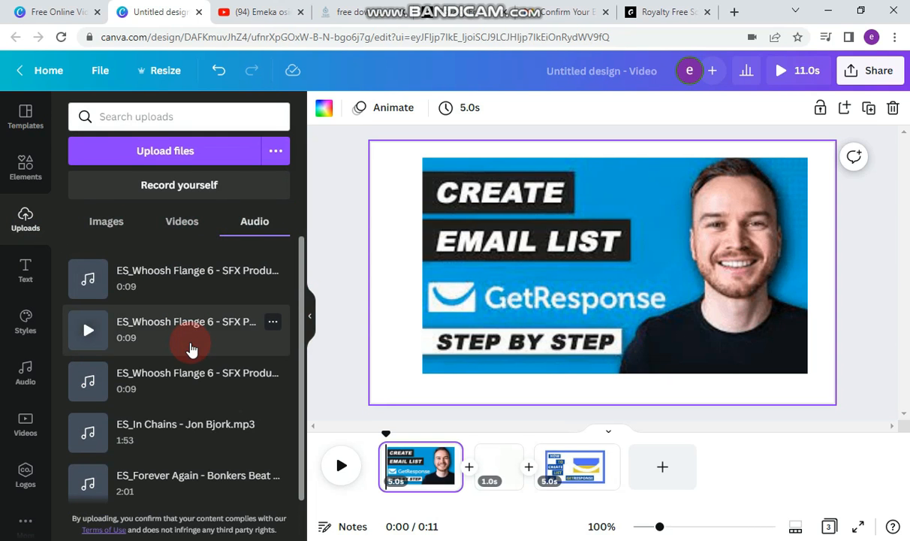
left_click(200, 153)
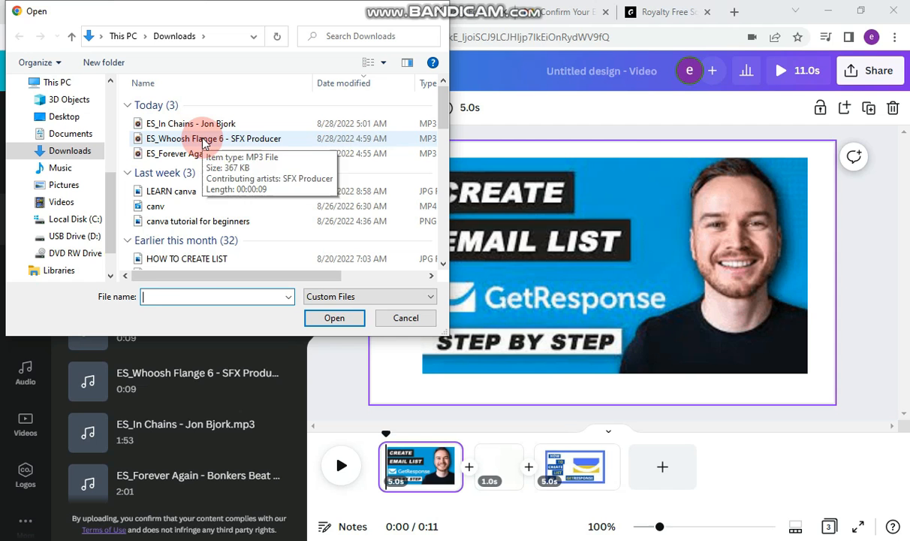
left_click(203, 143)
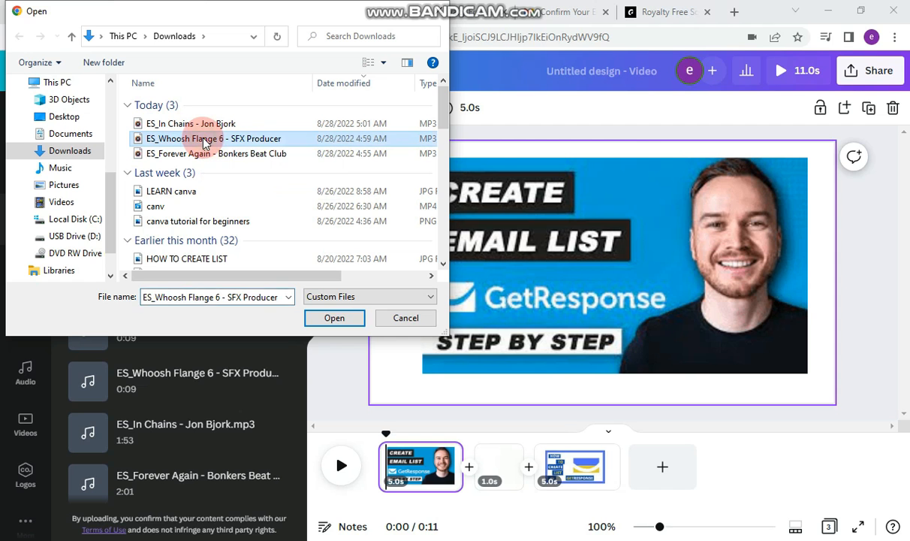
left_click(335, 322)
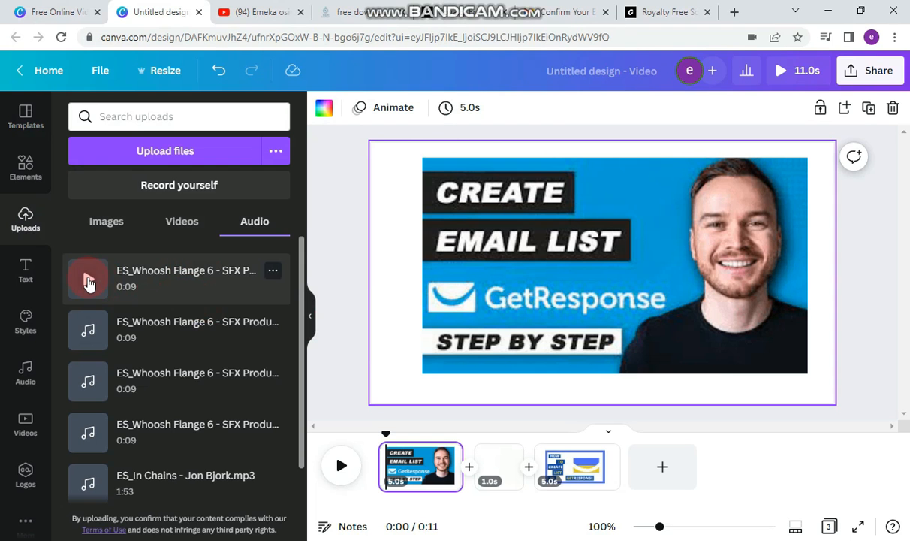
left_click(88, 280)
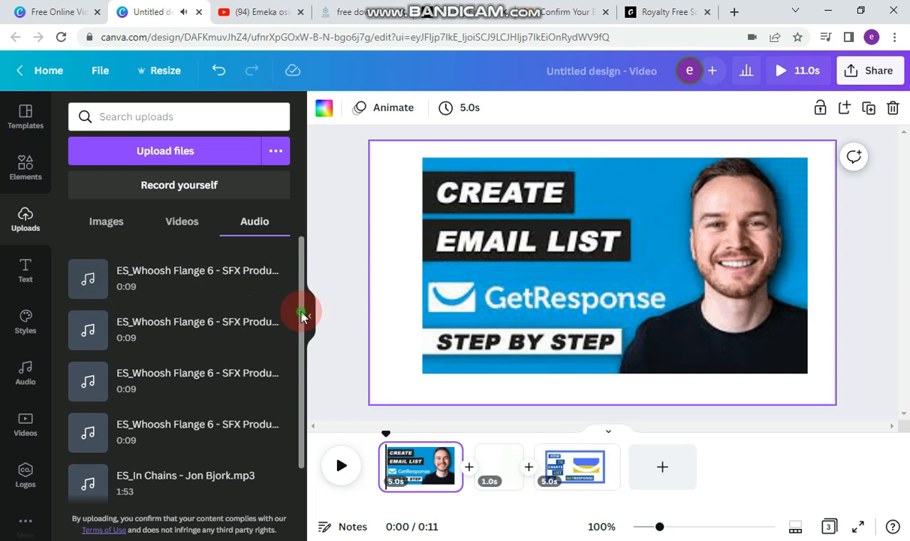
Step: Add the uploaded track ES_In Chains - Jon Bjork.mp3 across the whole video, and delete it from the timeline
left_click_drag(301, 316, 308, 404)
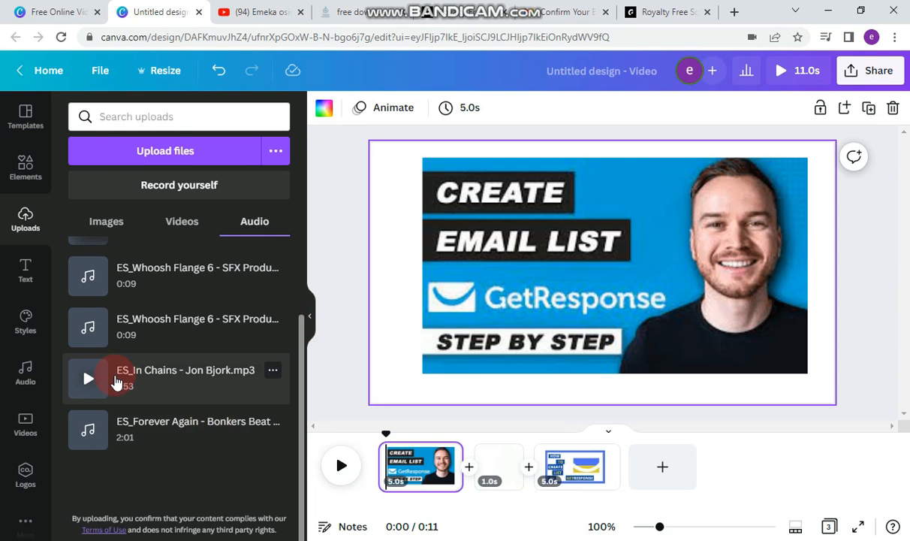
left_click_drag(116, 383, 519, 250)
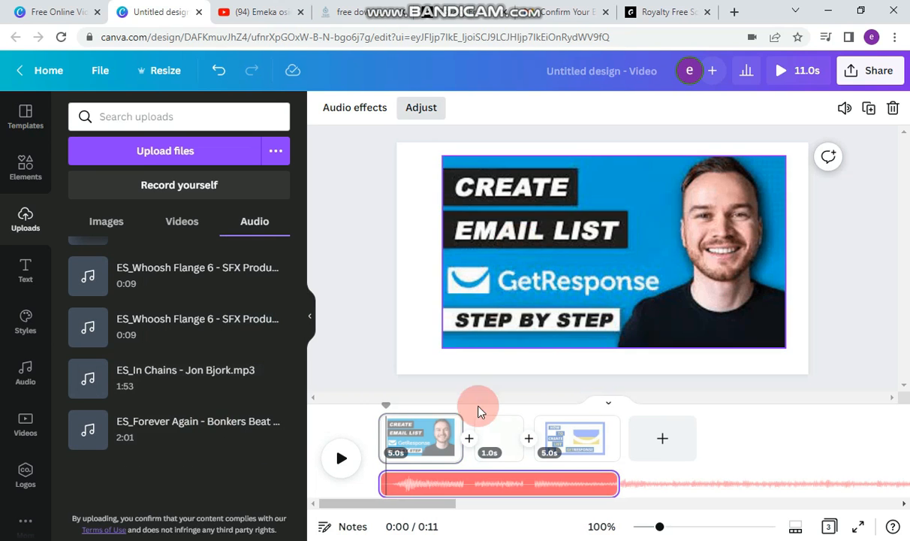
right_click(531, 481)
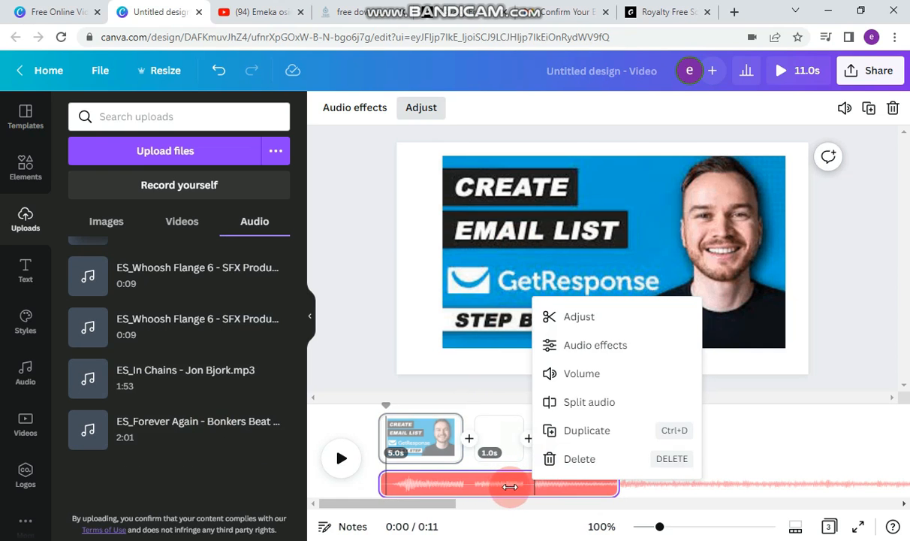
left_click(579, 462)
left_click(575, 467)
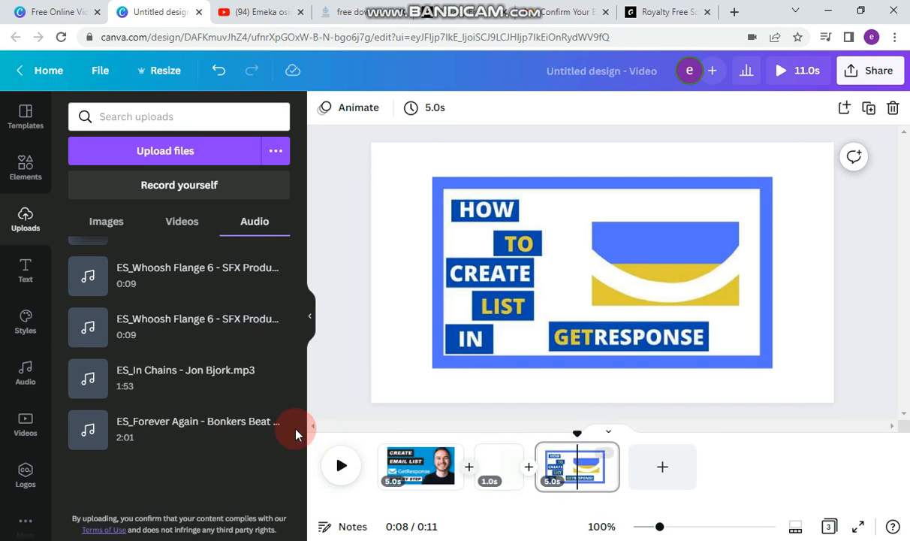
Step: Add the Video Game Blockbuster track from the audio library across the whole video and play it back
left_click(26, 382)
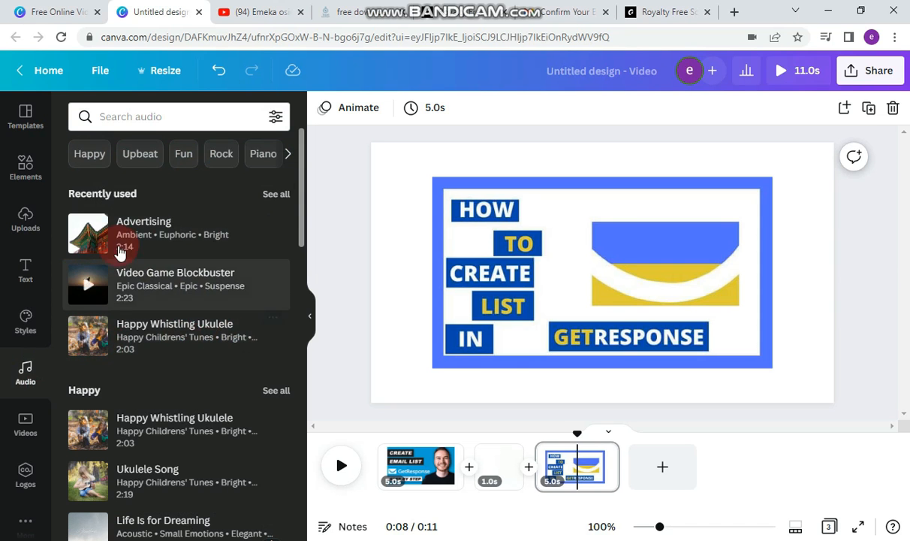
left_click(88, 285)
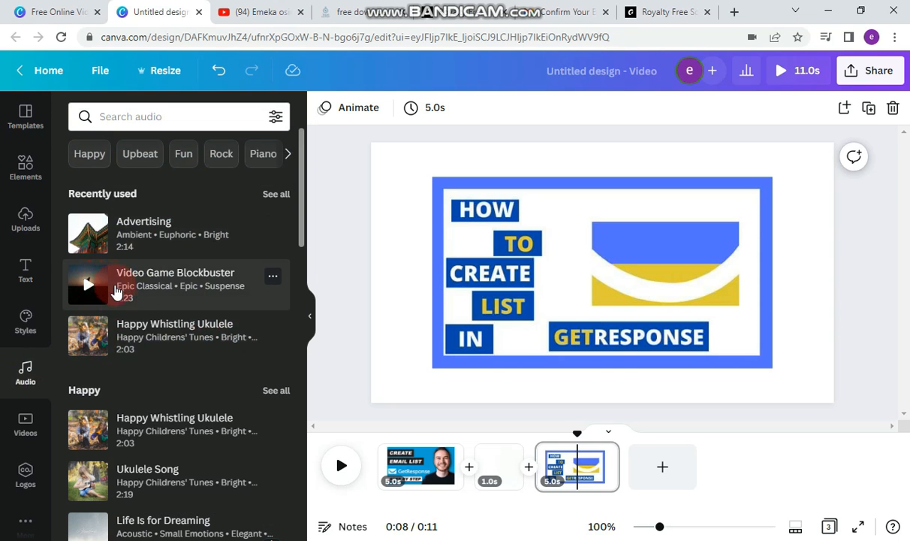
left_click_drag(129, 287, 556, 241)
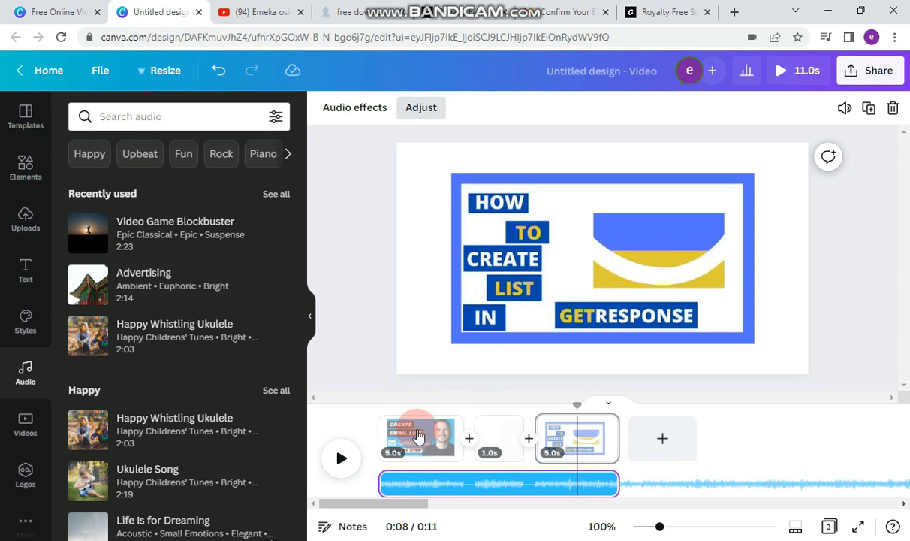
left_click_drag(385, 484, 623, 476)
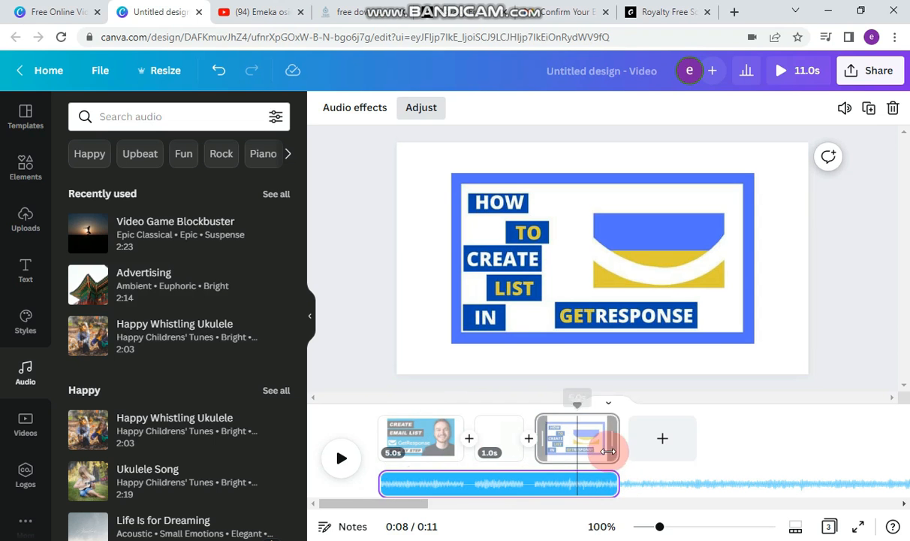
left_click(342, 464)
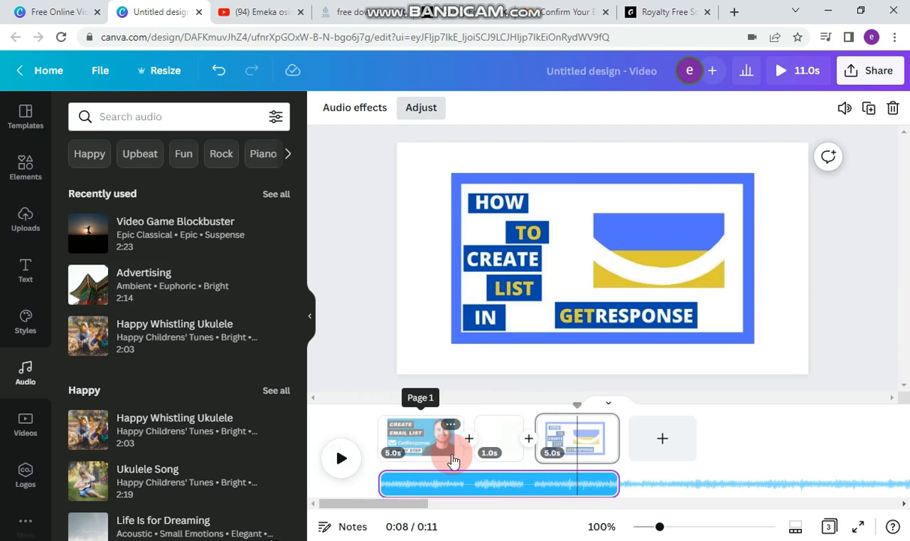
Step: Replace the full-length Video Game Blockbuster audio with Happy Whistling Ukulele on the first page only, and play it back
right_click(590, 486)
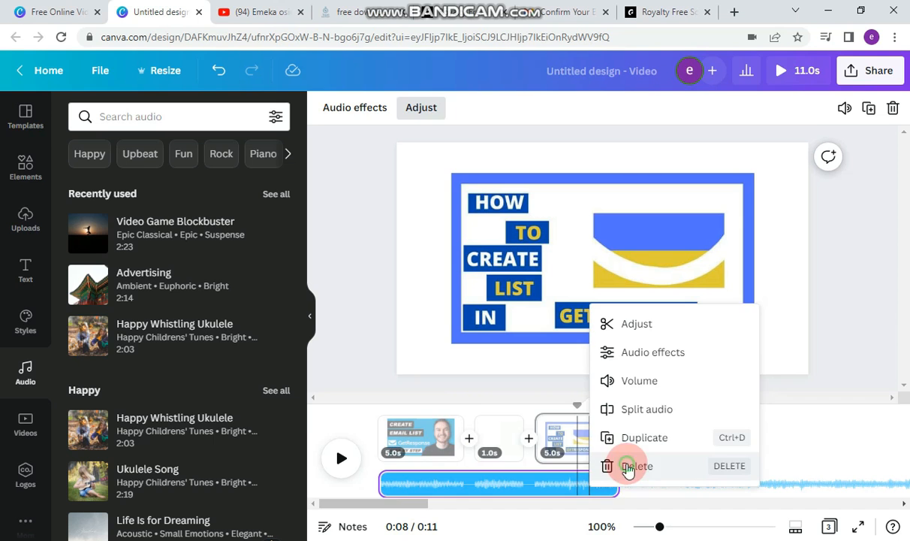
left_click(627, 467)
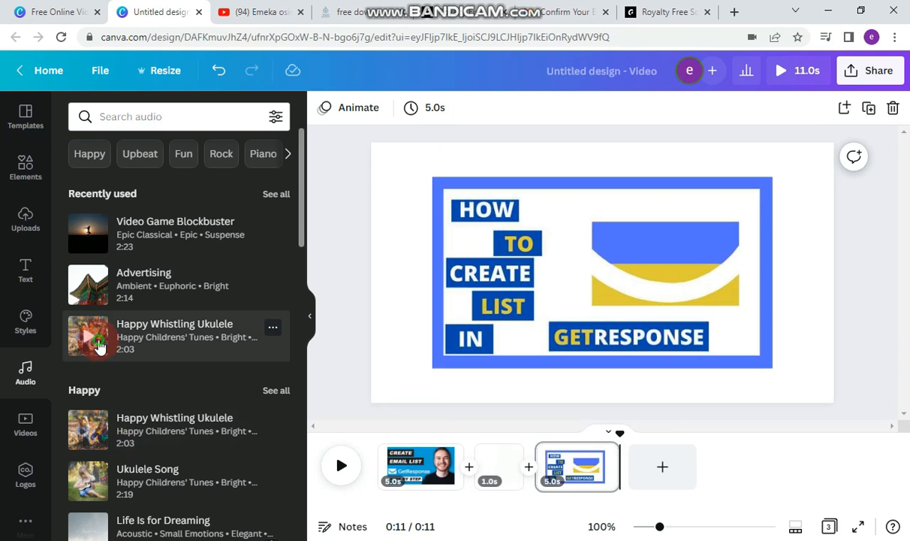
left_click_drag(99, 347, 421, 446)
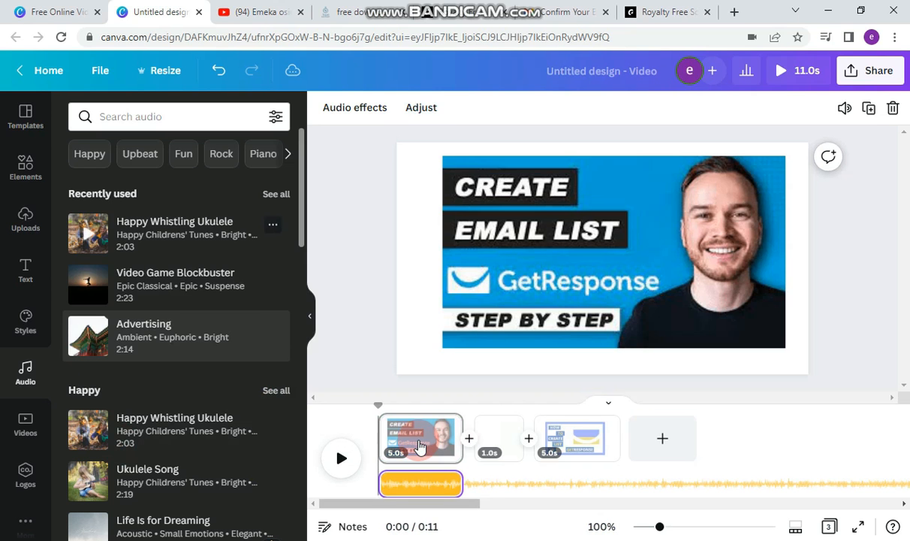
left_click(340, 459)
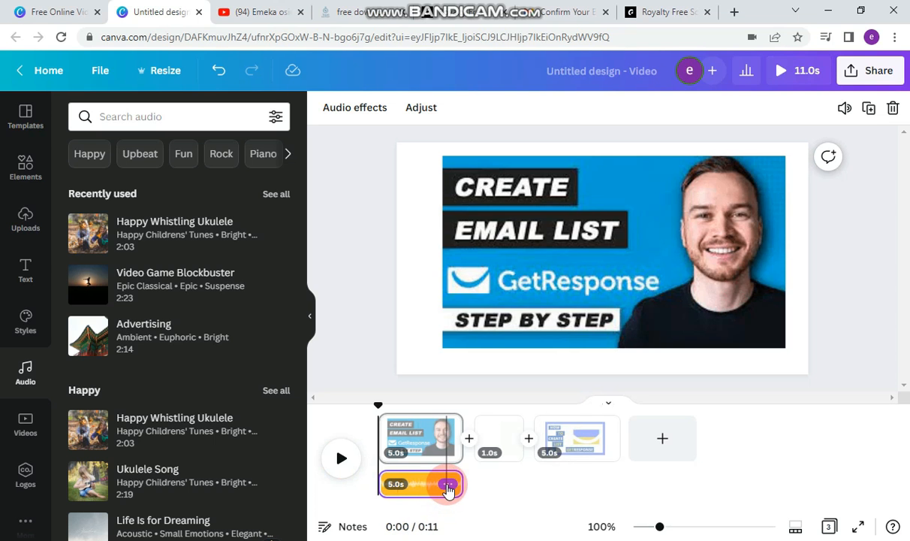
Step: Replace the first page's Happy Whistling Ukulele audio with Video Game Blockbuster and play it back
left_click(448, 487)
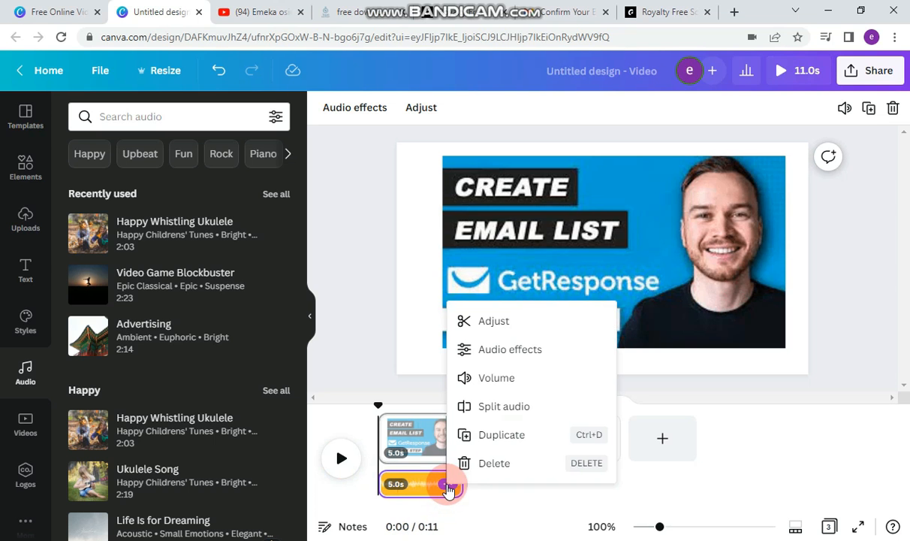
left_click(493, 464)
left_click(488, 454)
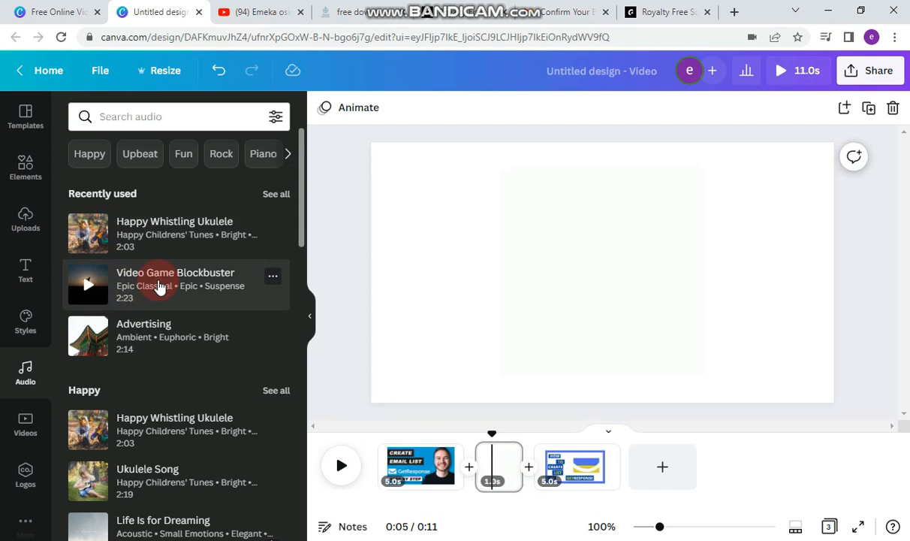
left_click_drag(160, 286, 389, 448)
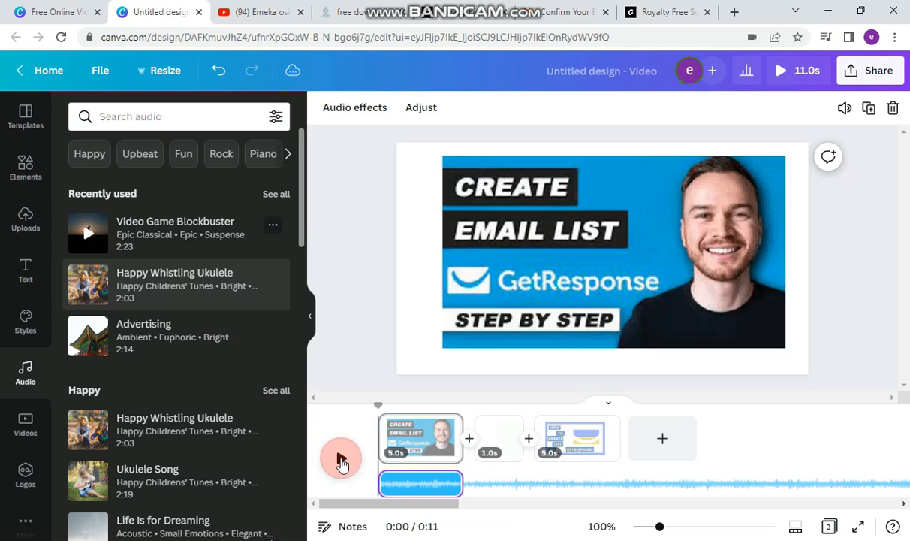
left_click(341, 454)
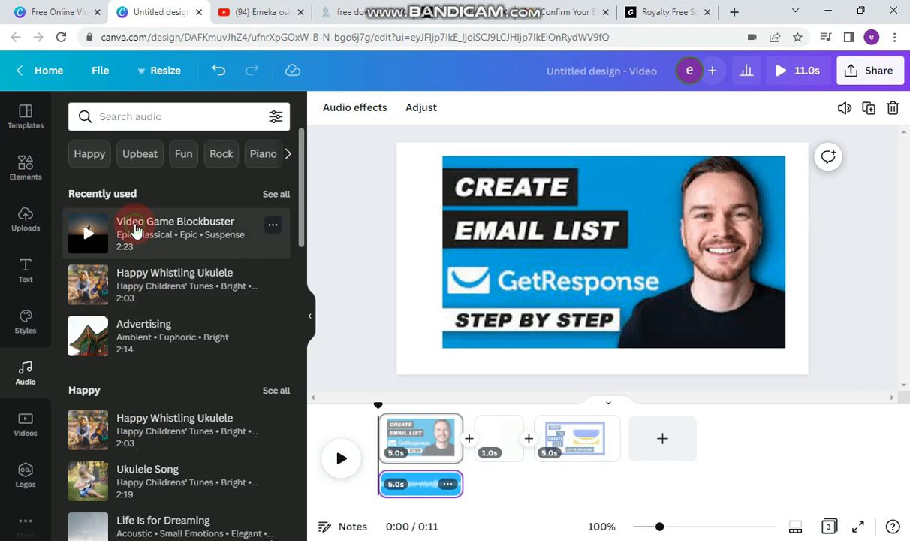
Step: Layer two more Video Game Blockbuster tracks, one under the first page and one spanning the whole video
left_click_drag(136, 229, 422, 479)
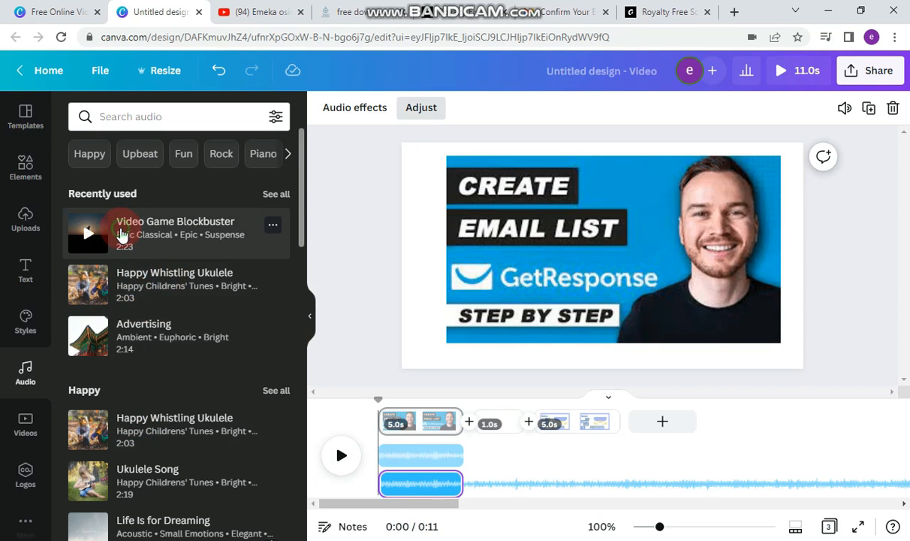
left_click_drag(122, 234, 528, 226)
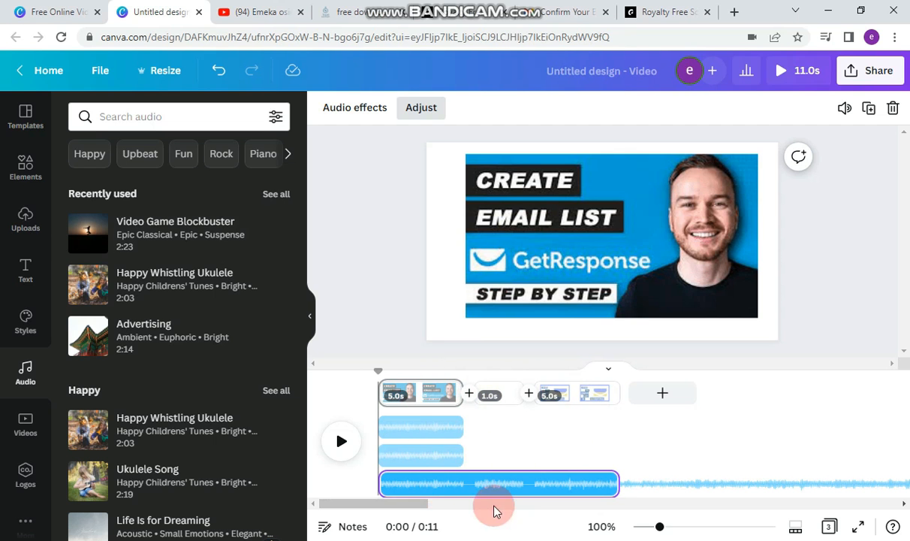
Step: Set the volume of the full-length Video Game Blockbuster track to 19
left_click_drag(489, 486, 568, 485)
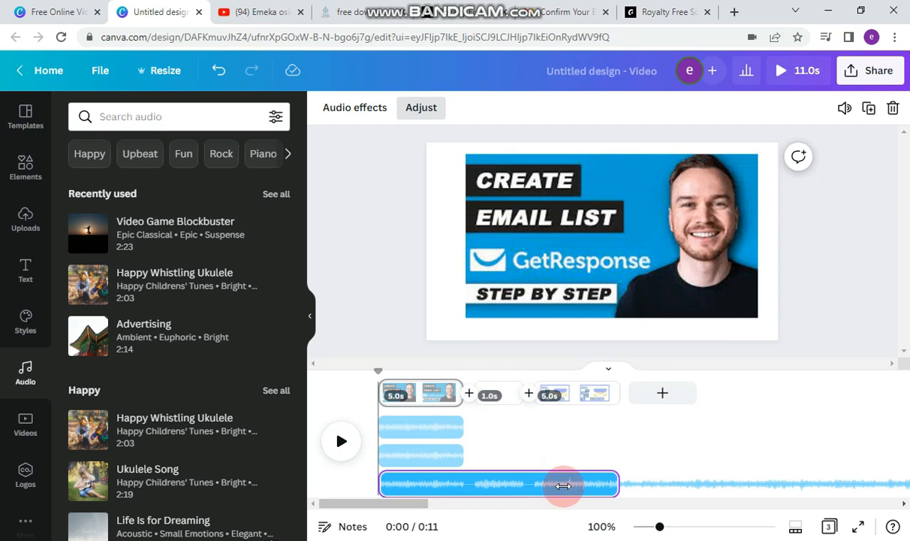
right_click(564, 486)
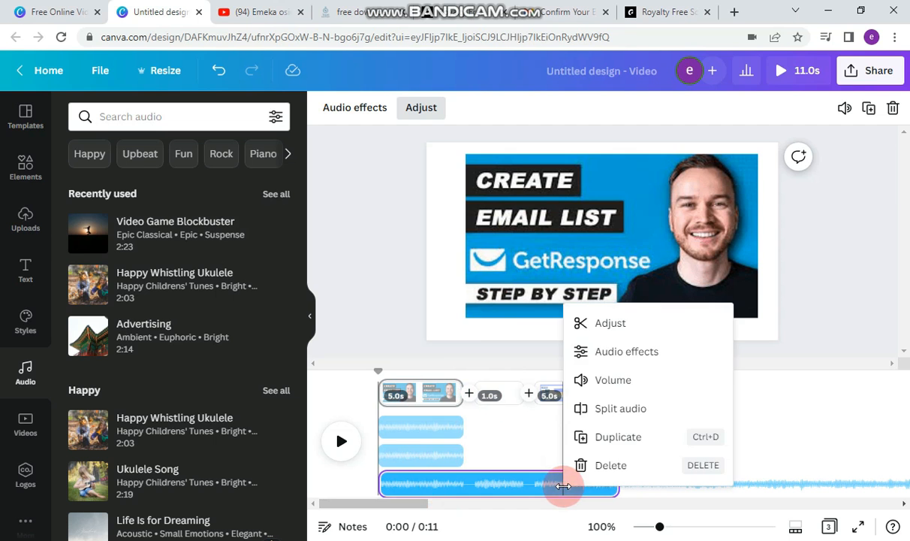
left_click(615, 380)
left_click(615, 373)
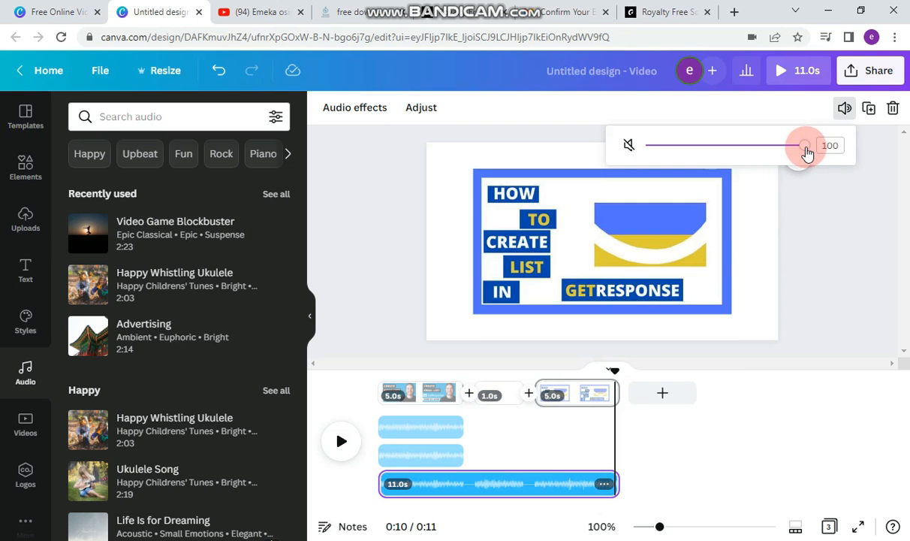
left_click_drag(807, 153, 677, 160)
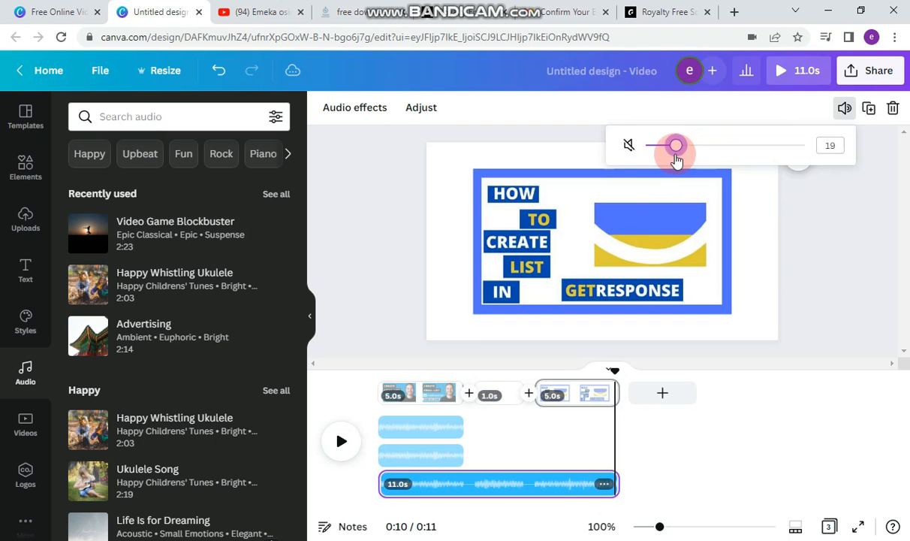
left_click(371, 300)
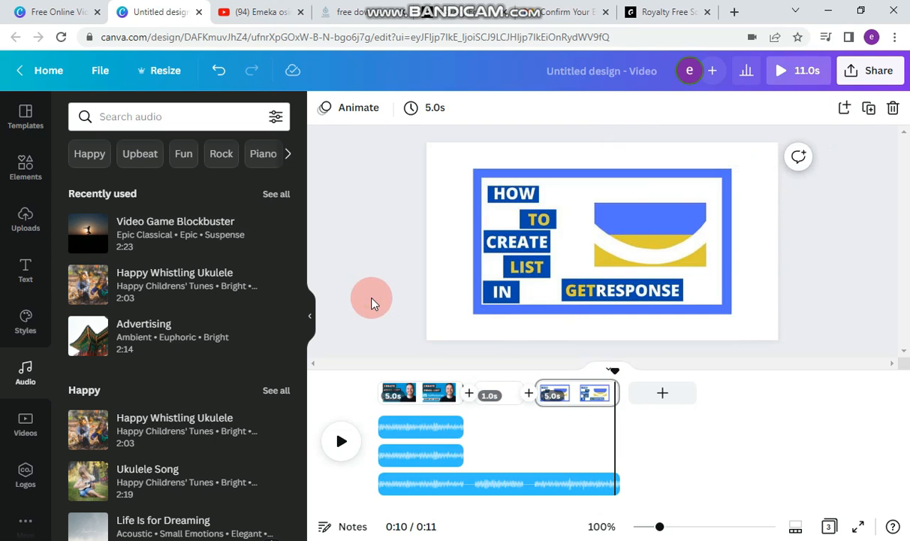
Step: Delete both short Video Game Blockbuster tracks under the first page, keeping the full-length track, and play the video back
right_click(424, 432)
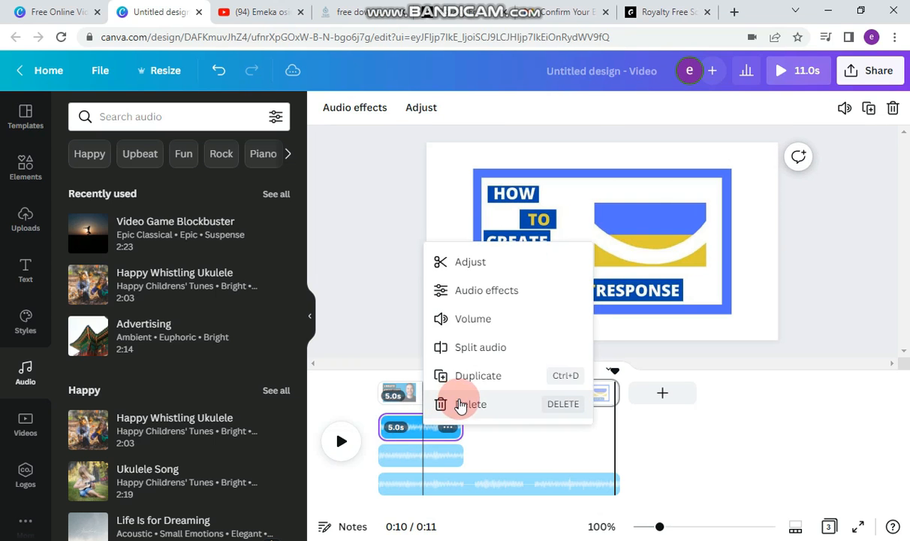
left_click(462, 406)
left_click(437, 429)
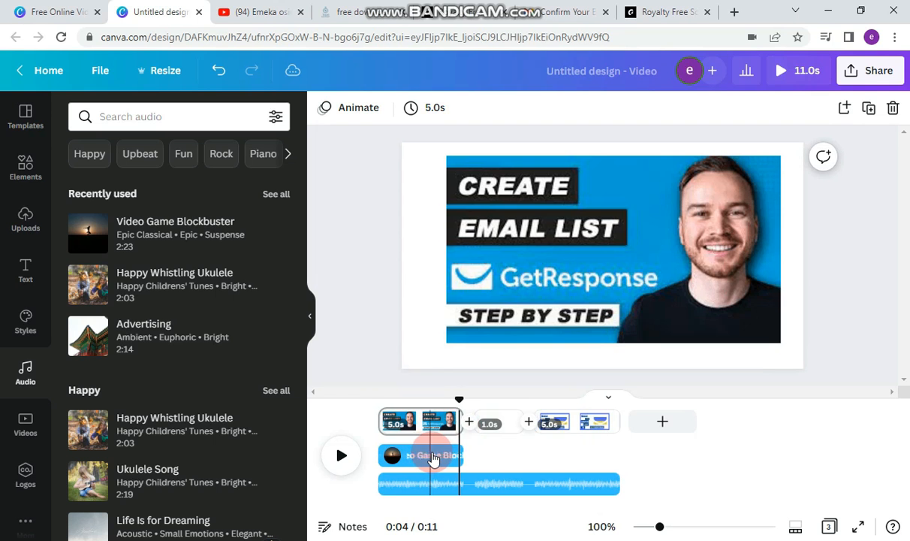
right_click(433, 459)
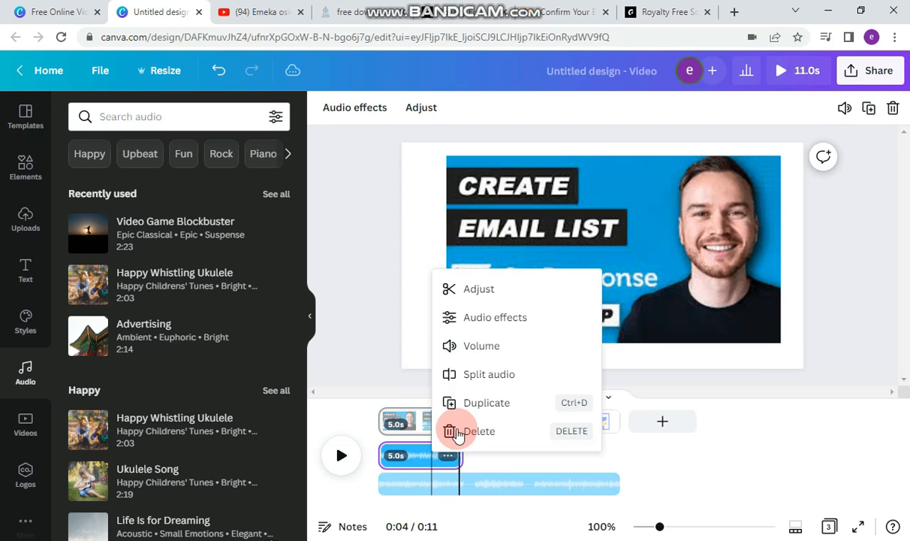
left_click(457, 429)
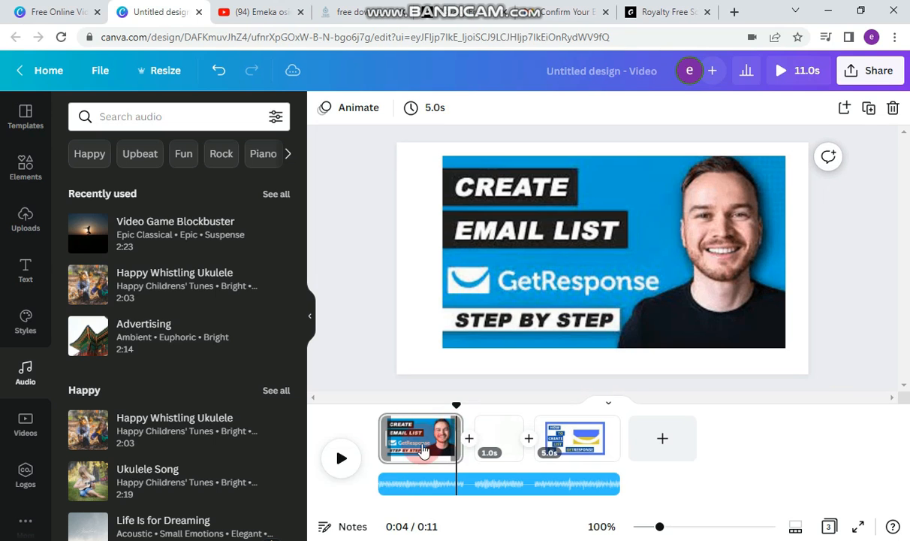
left_click(342, 459)
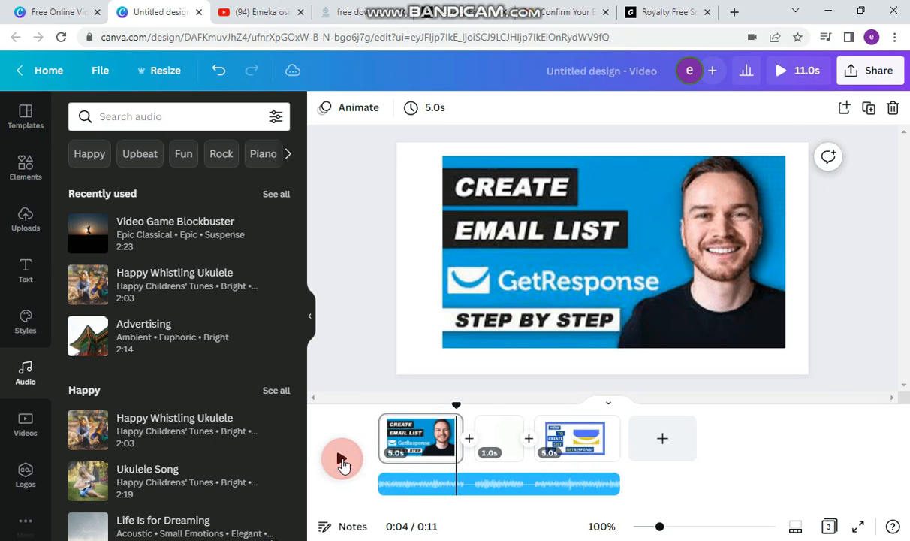
left_click(341, 460)
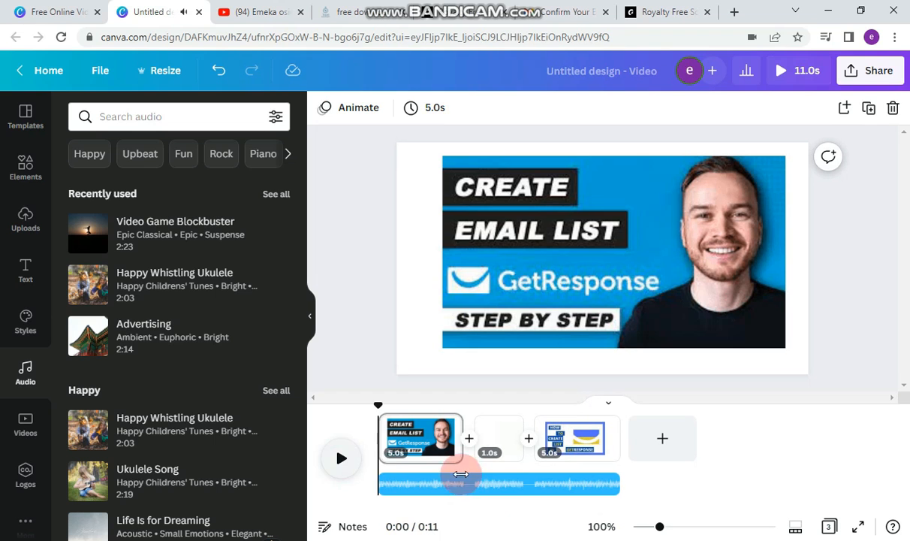
left_click_drag(460, 474, 586, 490)
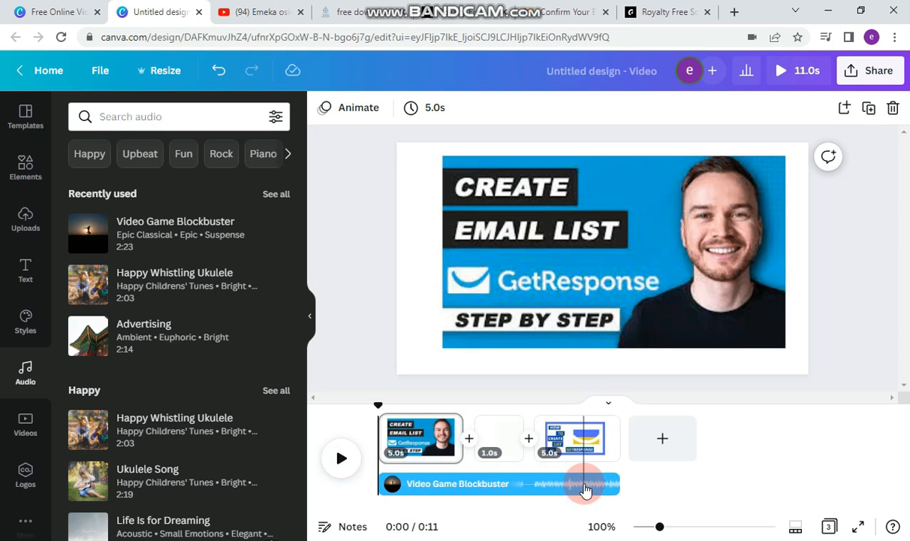
left_click_drag(585, 489, 421, 469)
left_click(597, 363)
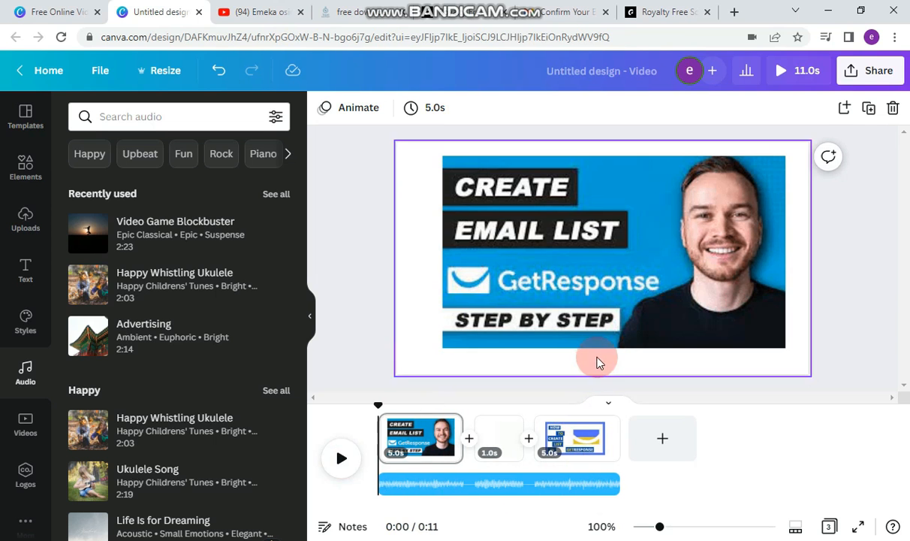
left_click(804, 76)
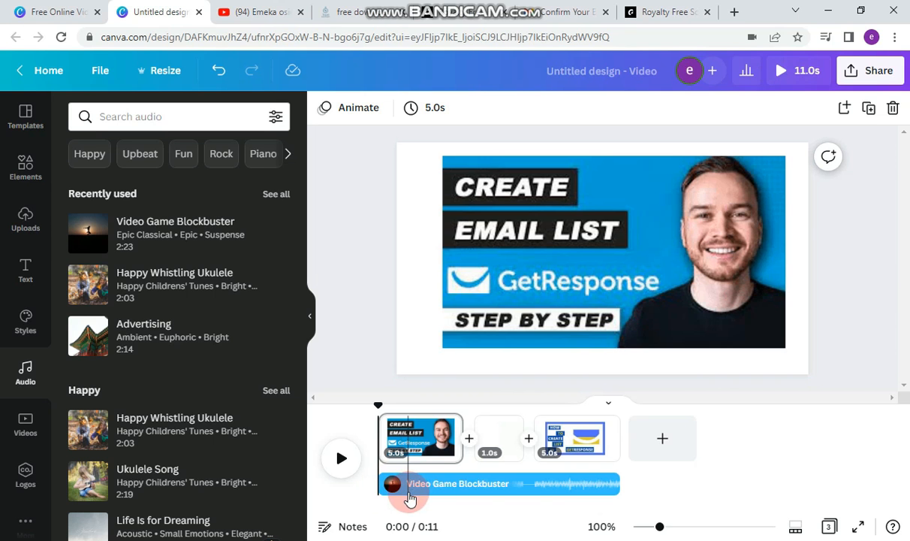
Step: Apply a 4.0 s fade in and a 5.0 s fade out to the full-length Video Game Blockbuster track and play it from the start
left_click_drag(409, 499, 530, 494)
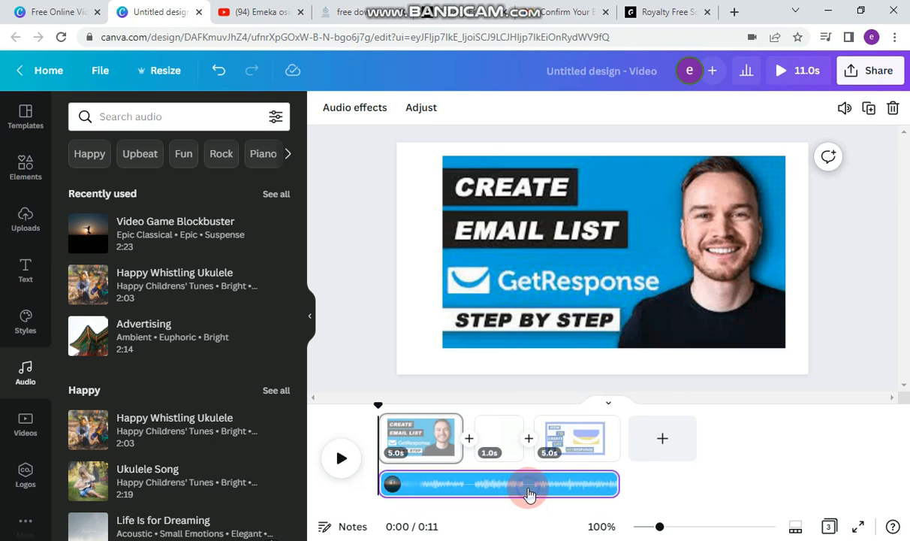
right_click(528, 494)
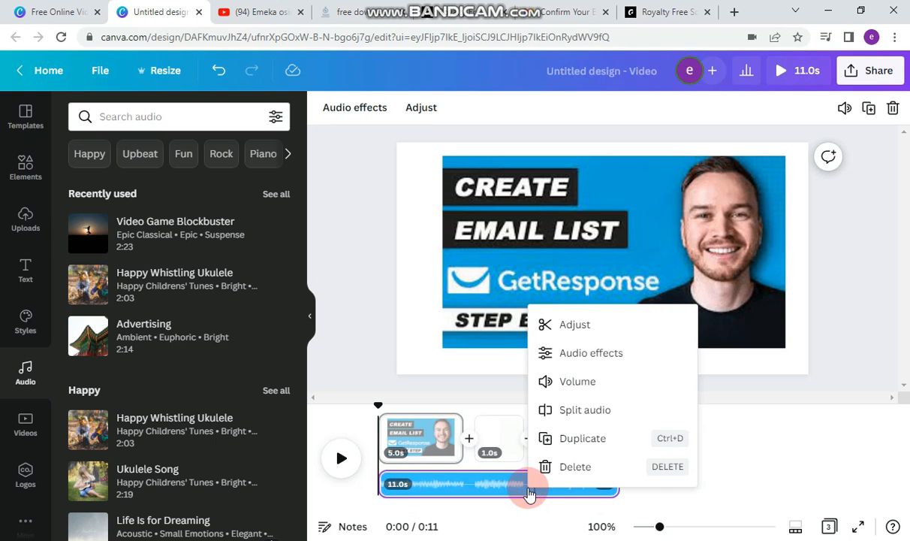
left_click(562, 358)
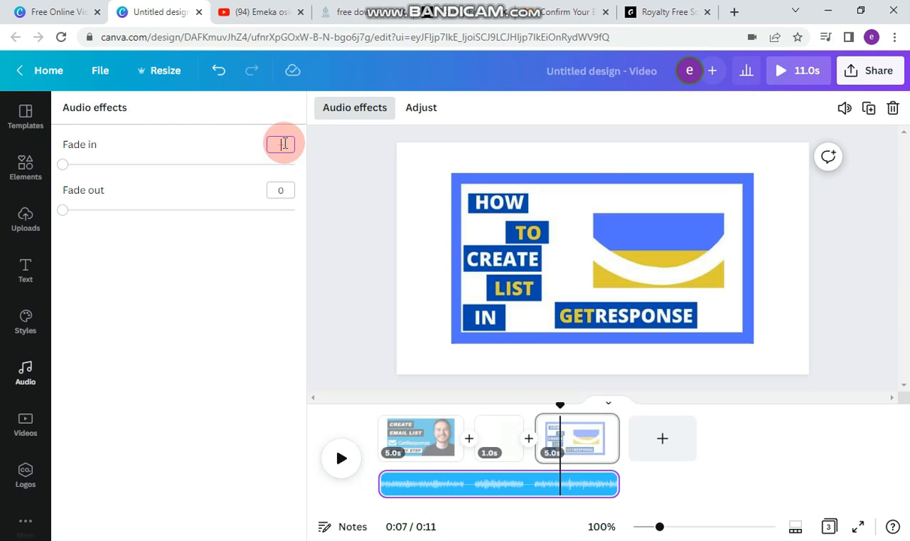
type("4")
left_click(287, 187)
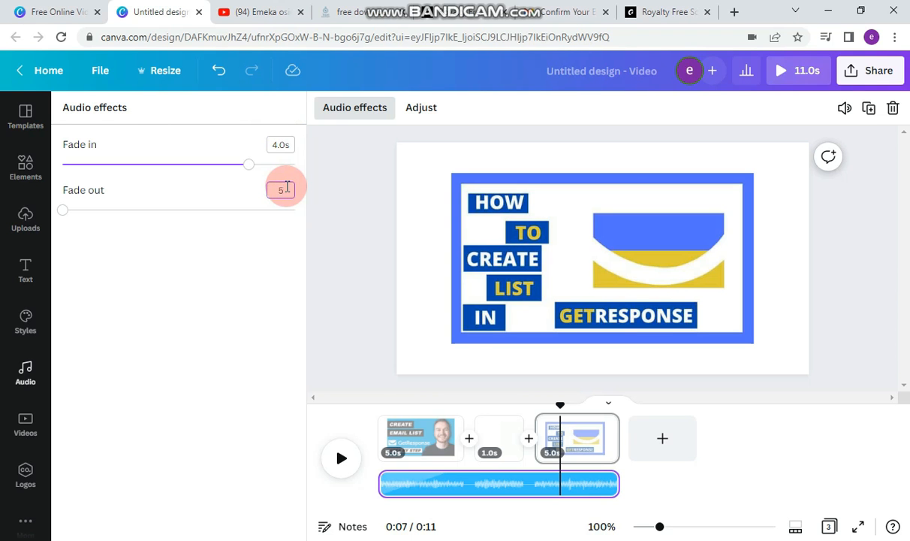
left_click(279, 223)
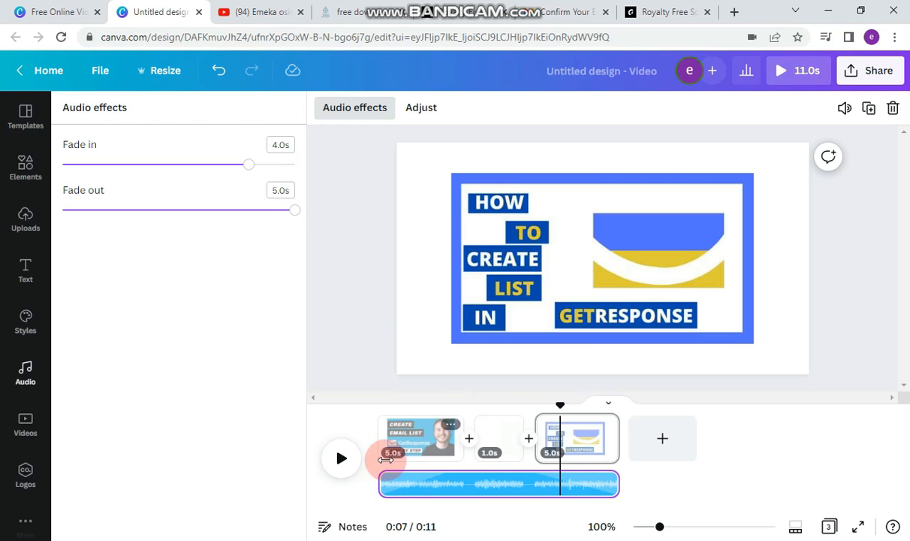
left_click(382, 483)
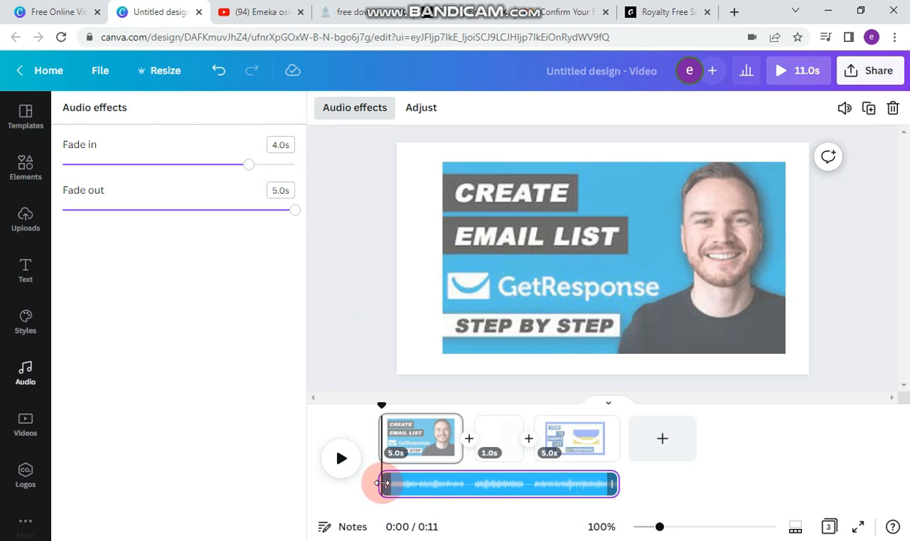
left_click(342, 459)
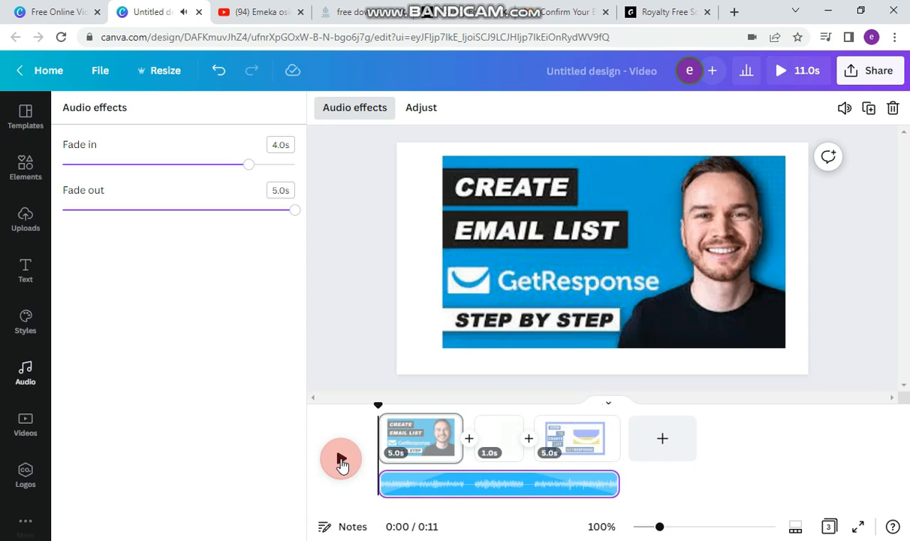
Step: Raise the volume of the full-length Video Game Blockbuster track to 100
left_click(416, 487)
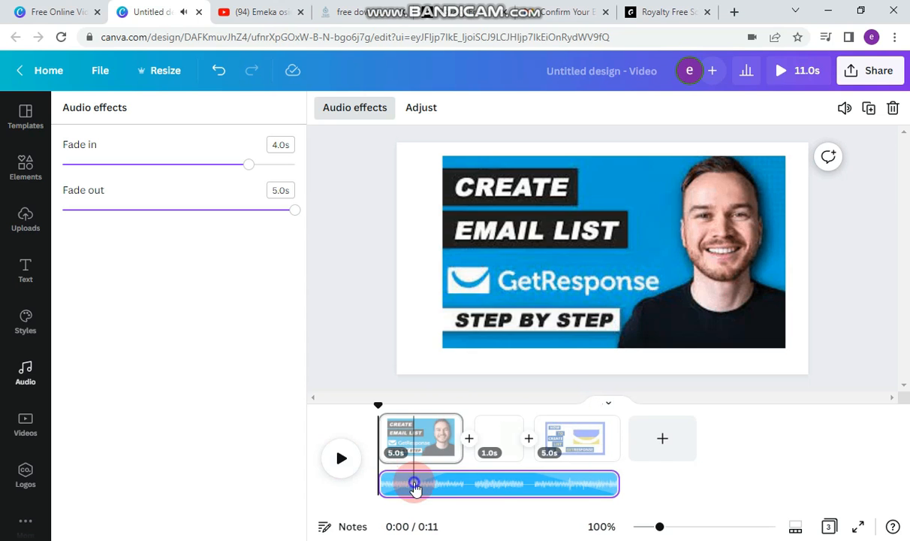
right_click(415, 487)
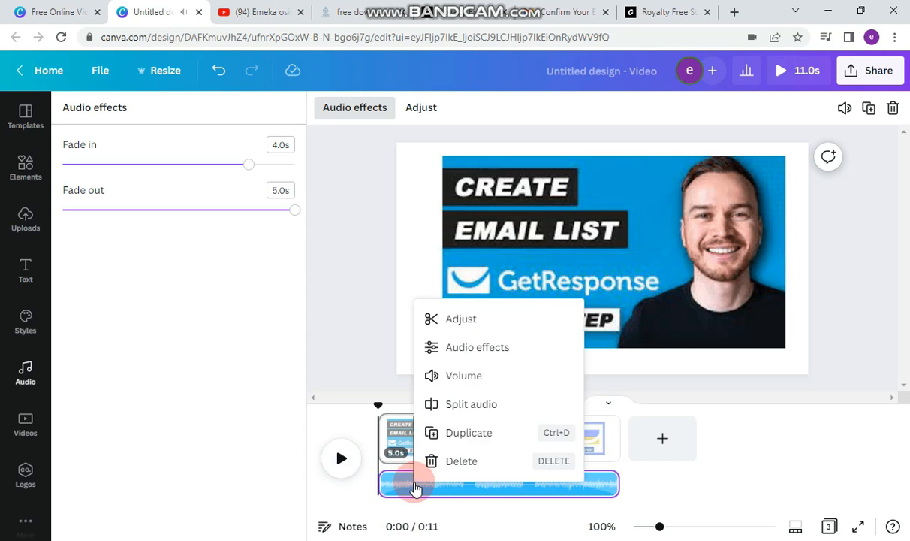
left_click(462, 375)
left_click(675, 148)
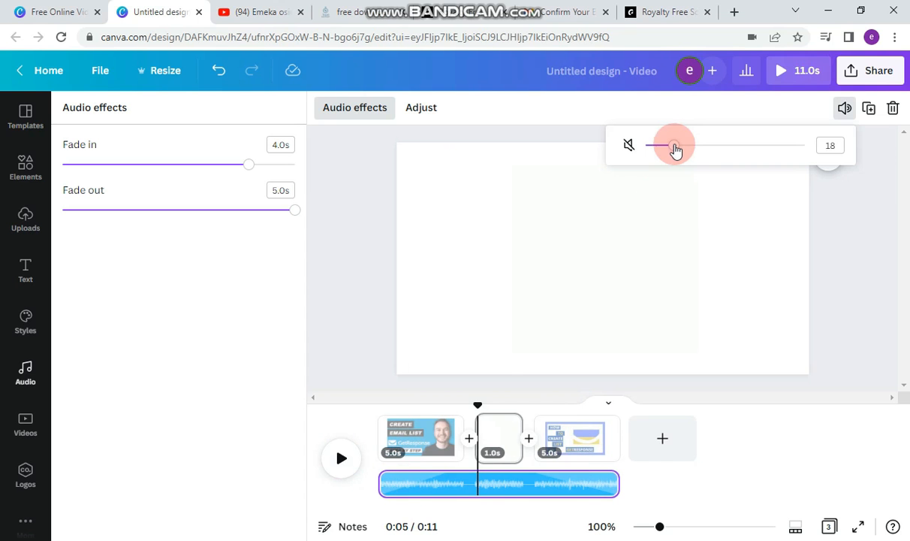
left_click_drag(676, 148, 340, 462)
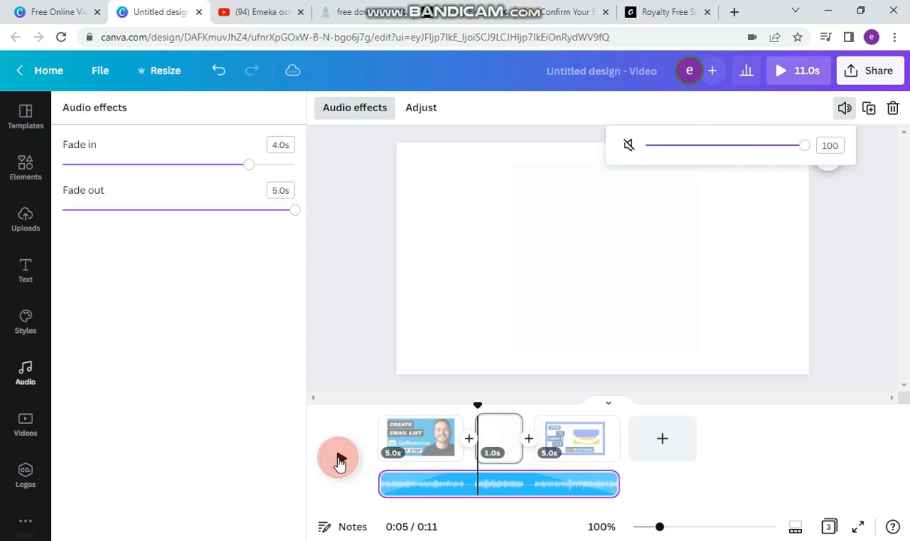